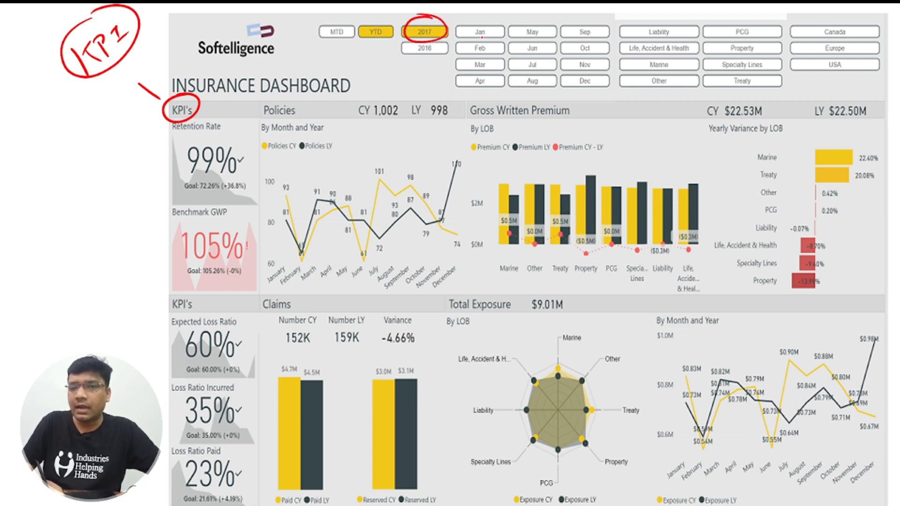
# - Circle the Feb filter and mark the retention rate, benchmark GWP and loss ratio KPIs on the insurance dashboard, and clear all the ink
pyautogui.moveTo(480, 40)
pyautogui.mouseDown()
pyautogui.moveTo(495, 55)
pyautogui.moveTo(463, 45)
pyautogui.mouseUp()
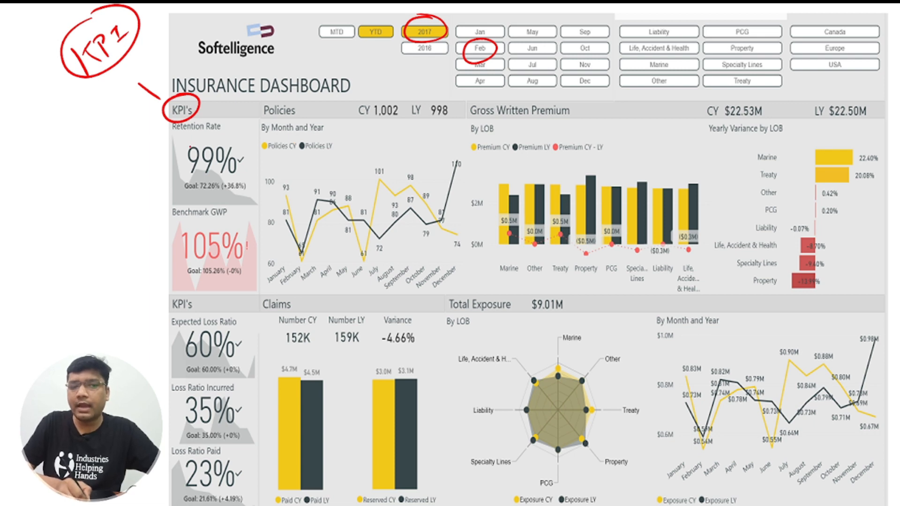
pyautogui.moveTo(131, 162)
pyautogui.mouseDown()
pyautogui.moveTo(175, 137)
pyautogui.moveTo(177, 155)
pyautogui.mouseUp()
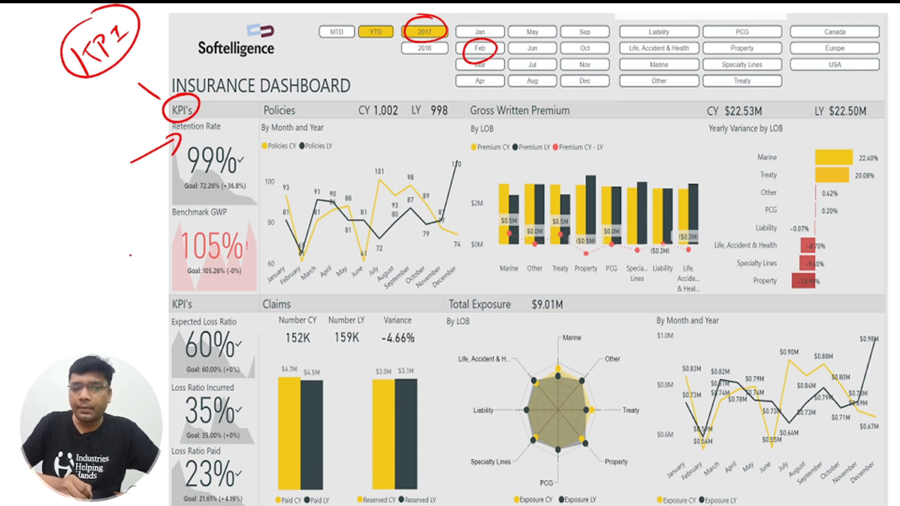
pyautogui.moveTo(131, 256)
pyautogui.mouseDown()
pyautogui.moveTo(174, 224)
pyautogui.moveTo(171, 240)
pyautogui.mouseUp()
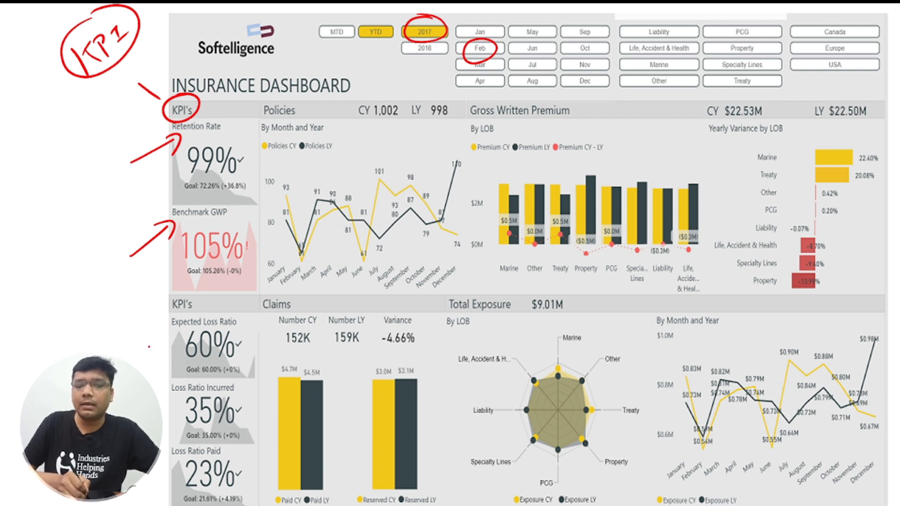
pyautogui.moveTo(137, 362)
pyautogui.mouseDown()
pyautogui.moveTo(177, 335)
pyautogui.moveTo(174, 348)
pyautogui.mouseUp()
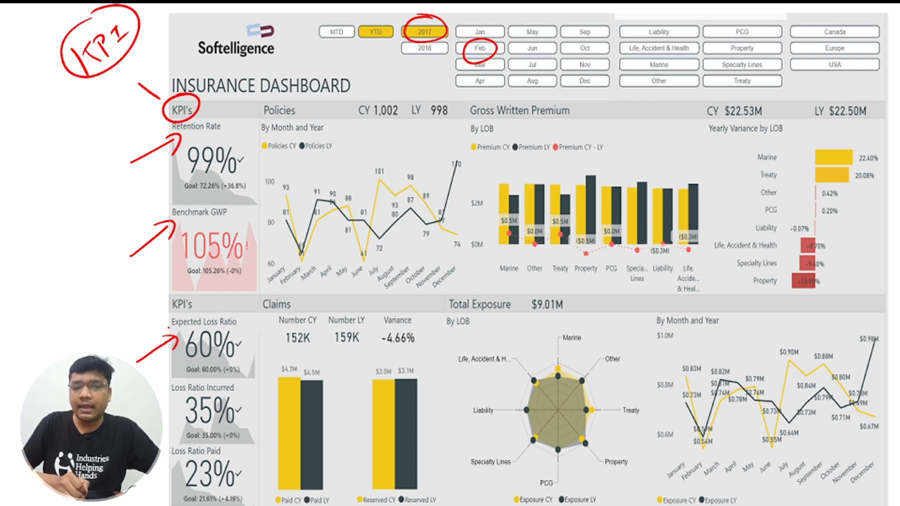
pyautogui.moveTo(167, 307)
pyautogui.mouseDown()
pyautogui.moveTo(159, 331)
pyautogui.moveTo(175, 335)
pyautogui.mouseUp()
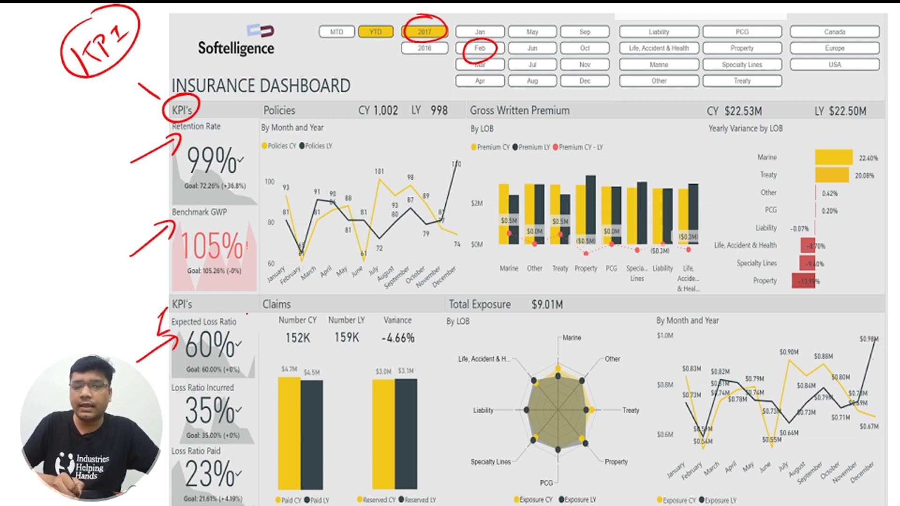
pyautogui.moveTo(233, 309)
pyautogui.mouseDown()
pyautogui.moveTo(245, 314)
pyautogui.moveTo(238, 333)
pyautogui.mouseUp()
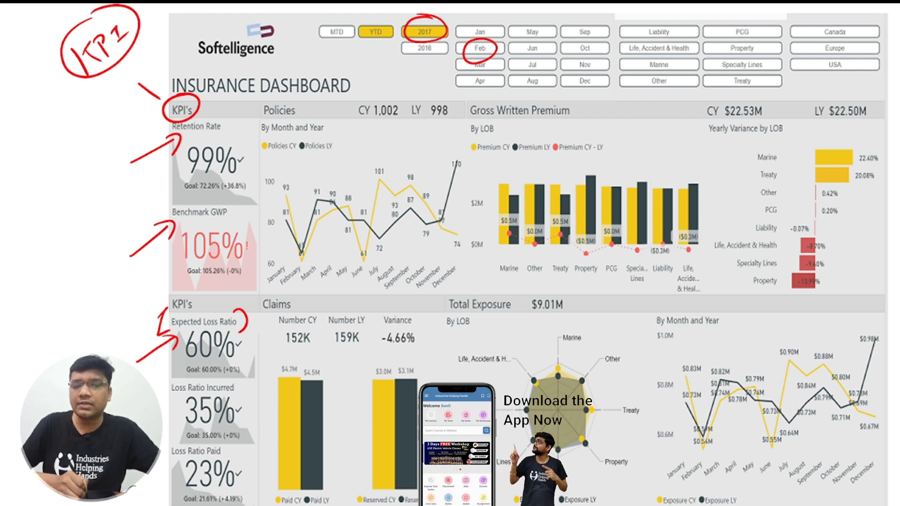
pyautogui.moveTo(154, 470); pyautogui.dragTo(168, 457)
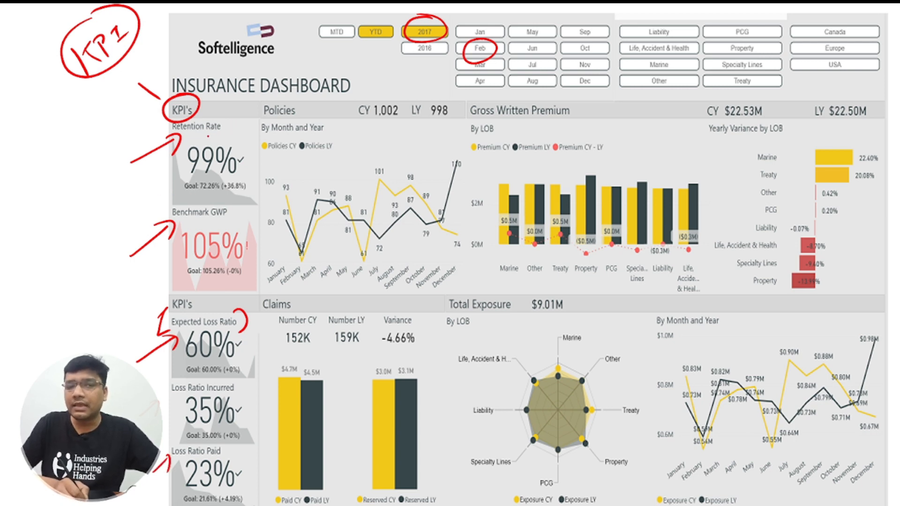
pyautogui.press('e')
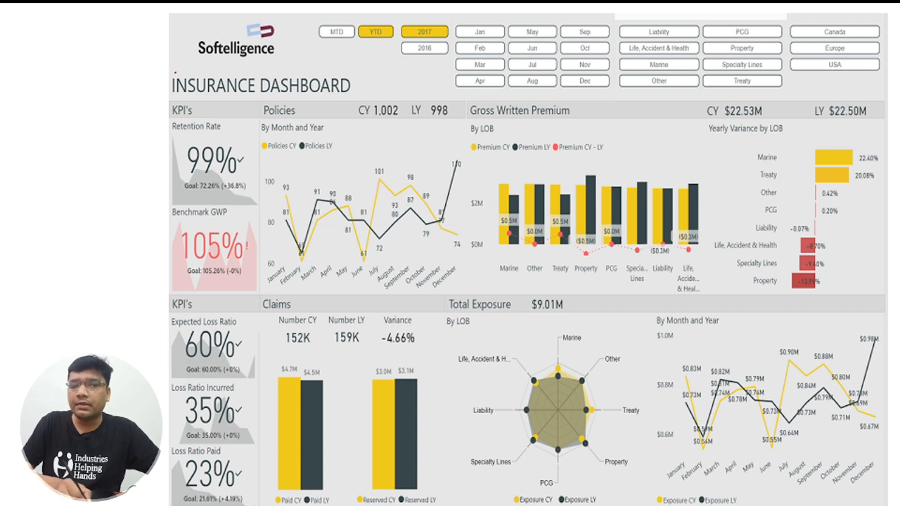
# - Bracket the Insurance Dashboard title, draw an arrow to the Retention Rate KPI, and clear the marks
pyautogui.moveTo(174, 65)
pyautogui.mouseDown()
pyautogui.moveTo(163, 70)
pyautogui.moveTo(168, 108)
pyautogui.mouseUp()
pyautogui.moveTo(335, 69)
pyautogui.mouseDown()
pyautogui.moveTo(358, 70)
pyautogui.moveTo(343, 107)
pyautogui.mouseUp()
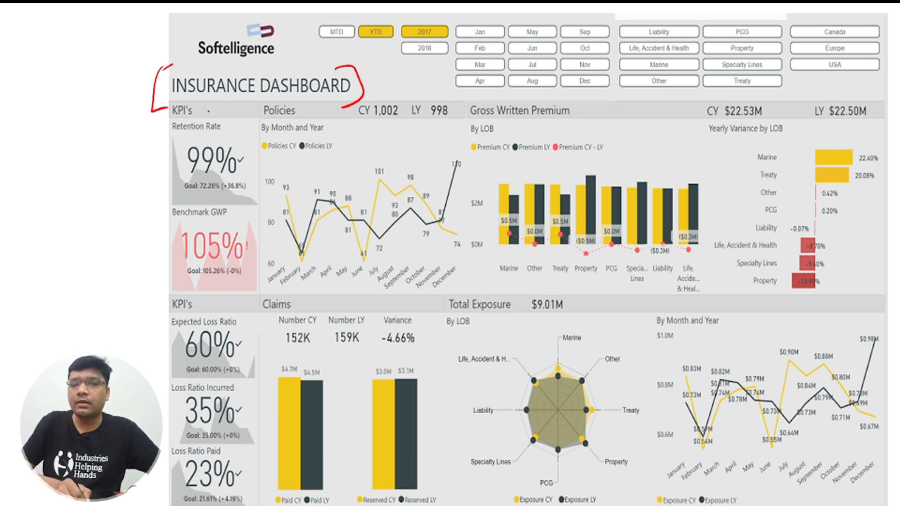
pyautogui.moveTo(222, 103); pyautogui.dragTo(197, 127)
pyautogui.moveTo(201, 114); pyautogui.dragTo(198, 128)
pyautogui.moveTo(197, 127); pyautogui.dragTo(218, 126)
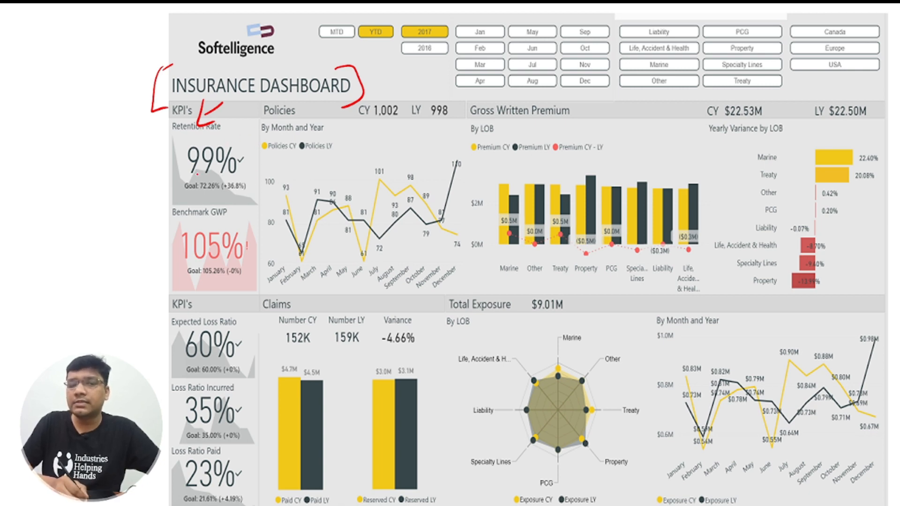
pyautogui.press('e')
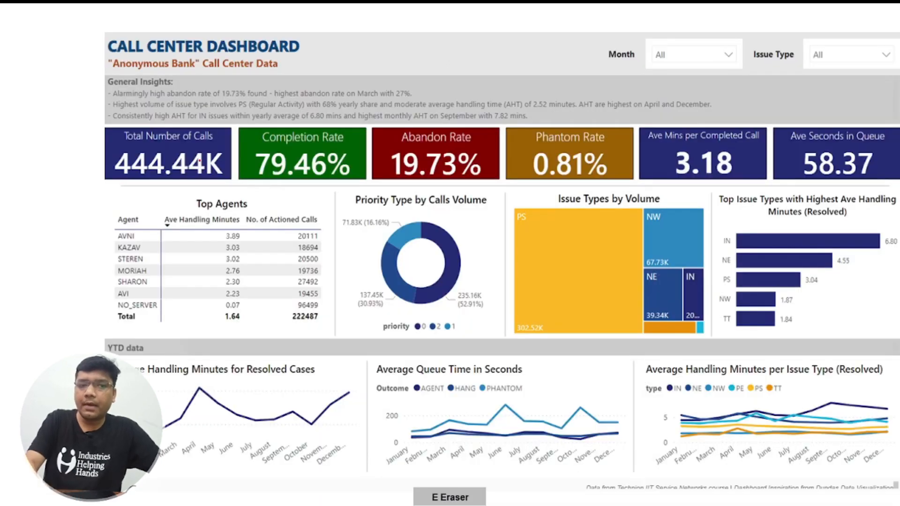
# - Bracket the Call Center Dashboard title and the start of the KPI card row, and draw an arrow to the Abandon Rate card
pyautogui.moveTo(123, 20)
pyautogui.mouseDown()
pyautogui.moveTo(100, 71)
pyautogui.moveTo(115, 71)
pyautogui.mouseUp()
pyautogui.moveTo(277, 25)
pyautogui.mouseDown()
pyautogui.moveTo(313, 45)
pyautogui.moveTo(286, 70)
pyautogui.mouseUp()
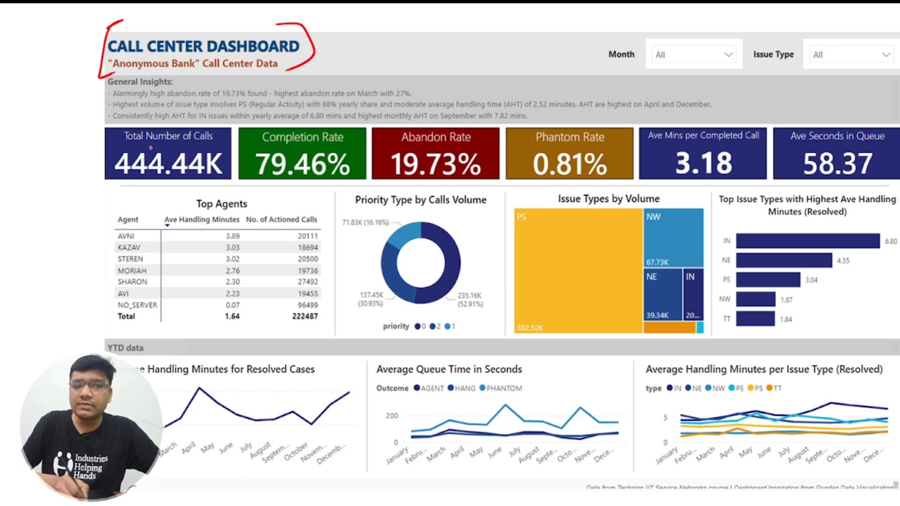
pyautogui.moveTo(103, 119)
pyautogui.mouseDown()
pyautogui.moveTo(83, 167)
pyautogui.moveTo(98, 190)
pyautogui.mouseUp()
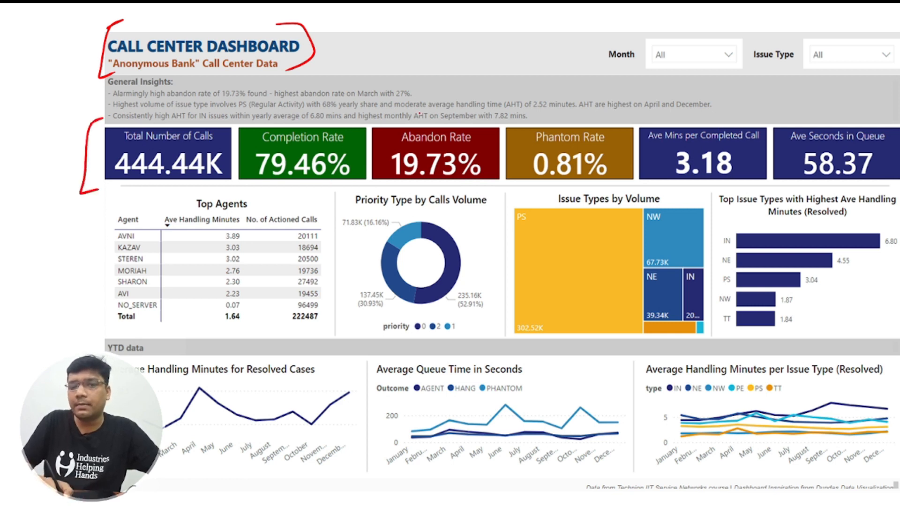
pyautogui.moveTo(453, 76); pyautogui.dragTo(436, 124)
pyautogui.moveTo(434, 100)
pyautogui.mouseDown()
pyautogui.moveTo(436, 125)
pyautogui.moveTo(453, 113)
pyautogui.mouseUp()
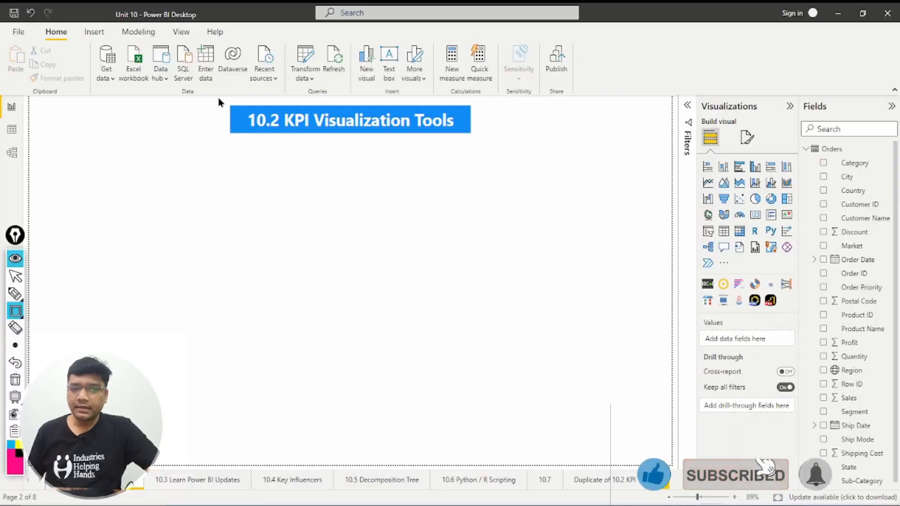
# - Outline the page heading and the KPI visual option with pink rectangles, clear them, and collapse the annotation tools
pyautogui.moveTo(219, 98)
pyautogui.mouseDown()
pyautogui.moveTo(492, 197)
pyautogui.moveTo(500, 152)
pyautogui.mouseUp()
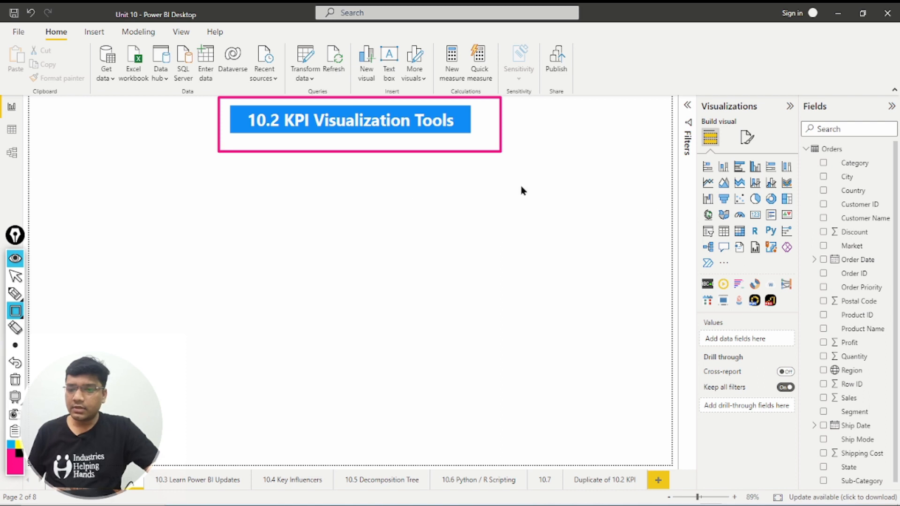
pyautogui.moveTo(776, 204); pyautogui.dragTo(807, 227)
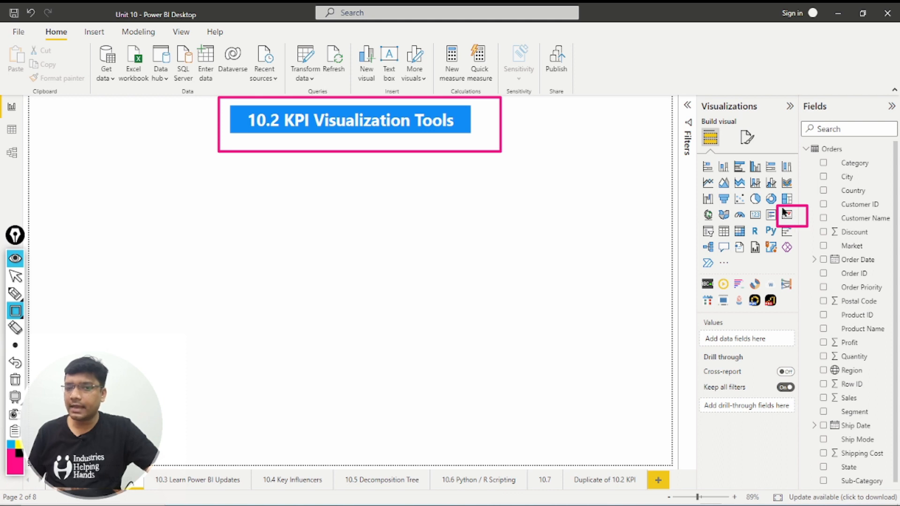
pyautogui.click(13, 346)
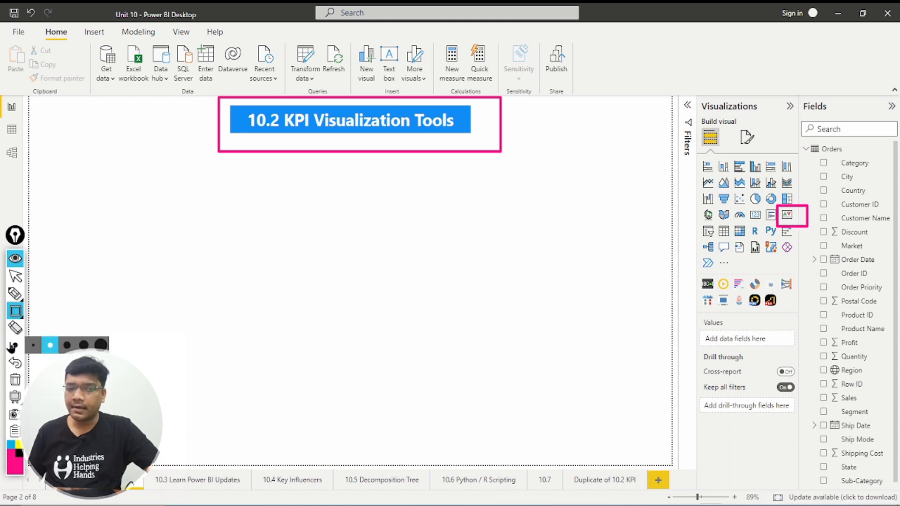
pyautogui.click(15, 381)
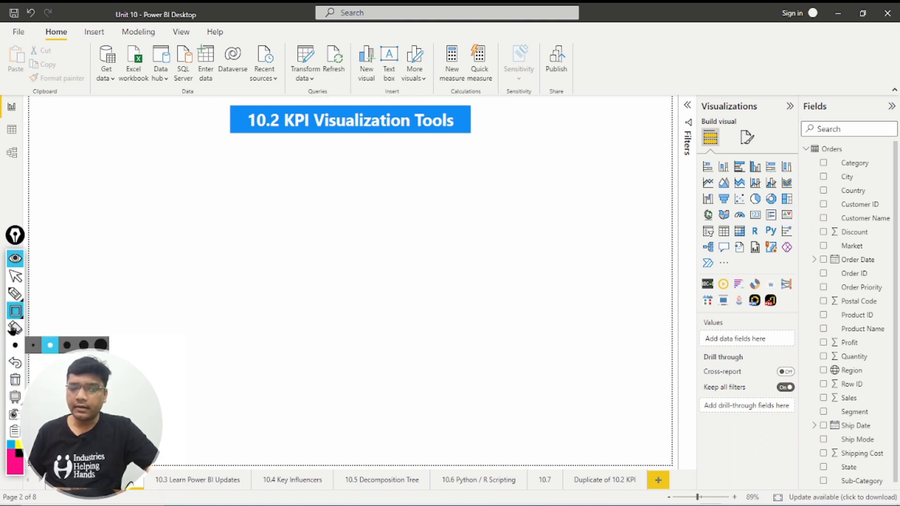
pyautogui.click(15, 259)
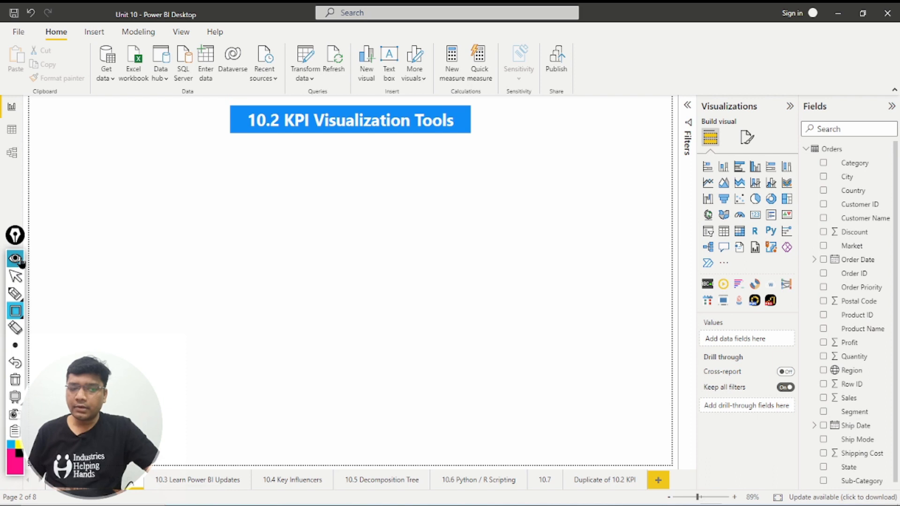
# - Insert a KPI visual, place it just below the page heading, and enlarge it to span the rest of the page width
pyautogui.click(786, 215)
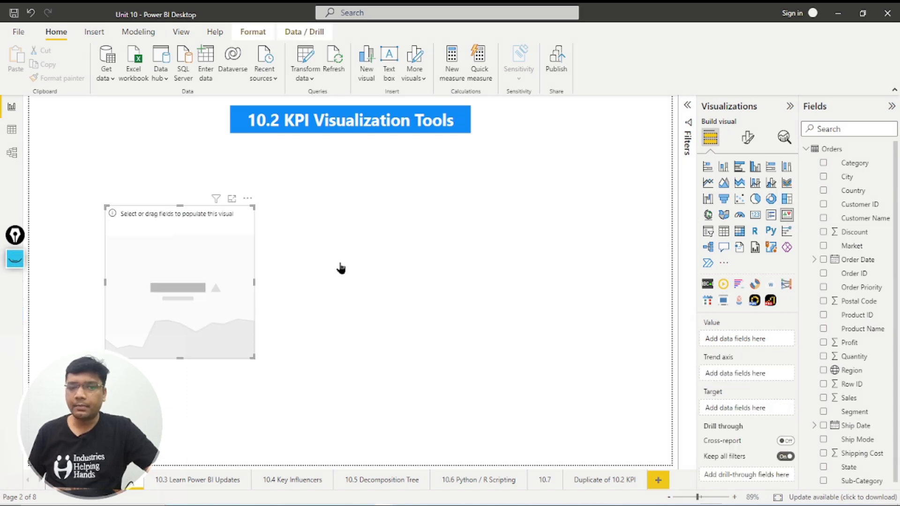
pyautogui.moveTo(173, 263); pyautogui.dragTo(294, 203)
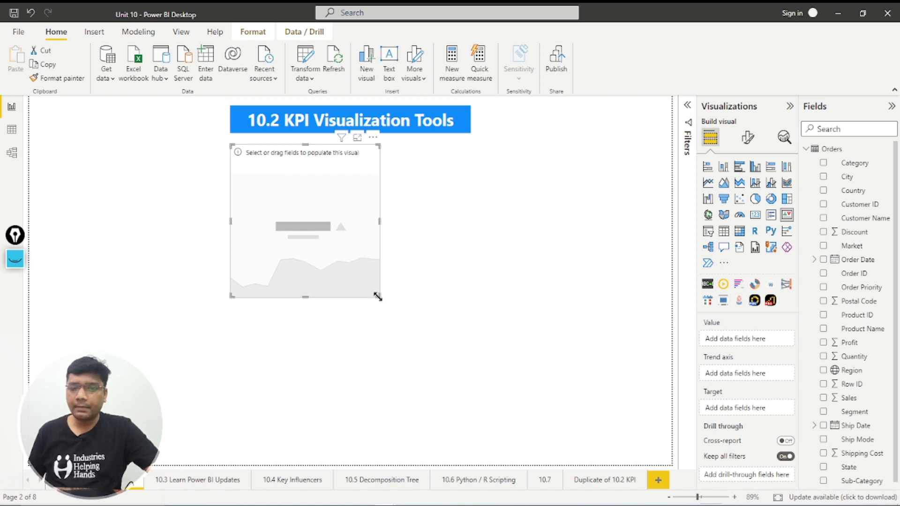
pyautogui.moveTo(378, 296); pyautogui.dragTo(637, 350)
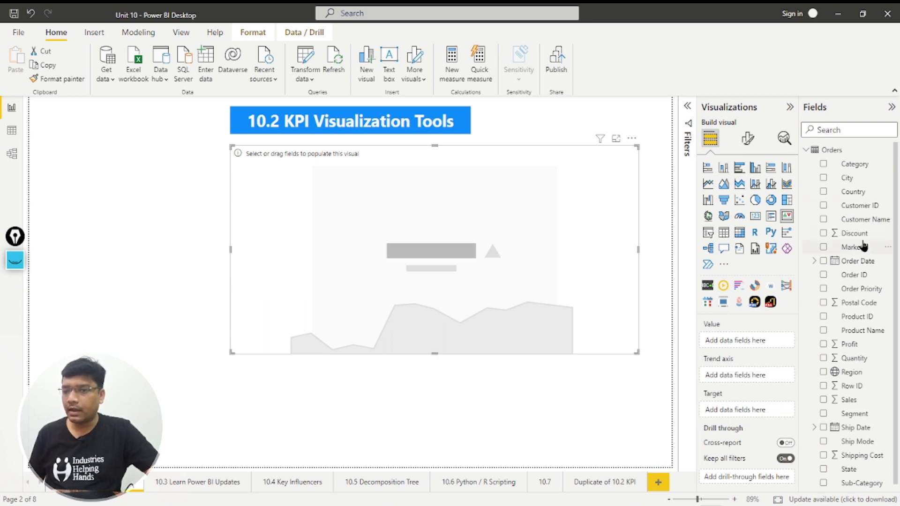
# - Use Discount as the KPI's value, Order Date as its target, and the Order Date date hierarchy as its trend axis
pyautogui.moveTo(860, 234); pyautogui.dragTo(758, 349)
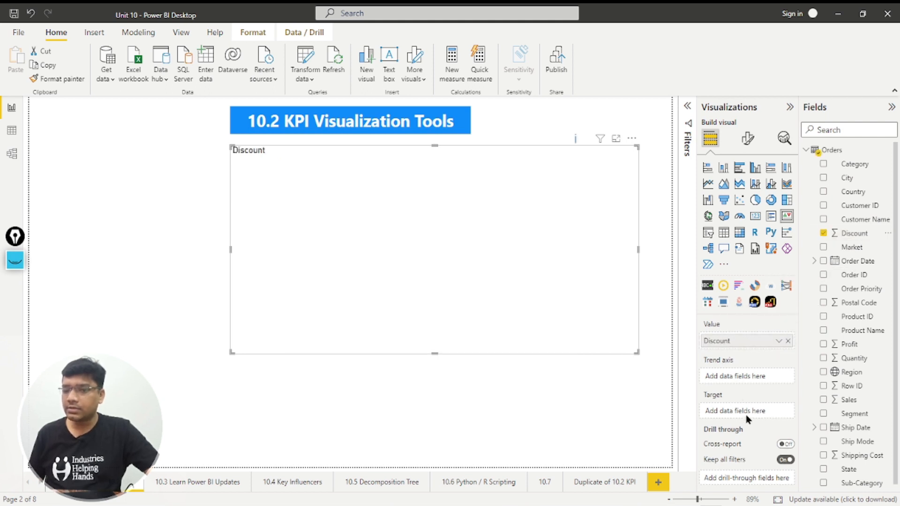
pyautogui.moveTo(867, 261); pyautogui.dragTo(750, 378)
pyautogui.moveTo(863, 263); pyautogui.dragTo(755, 413)
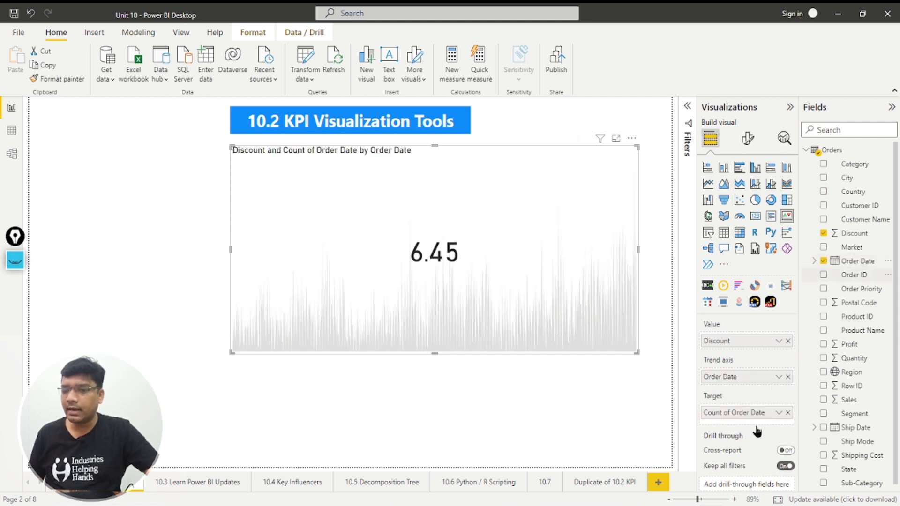
pyautogui.rightClick(738, 384)
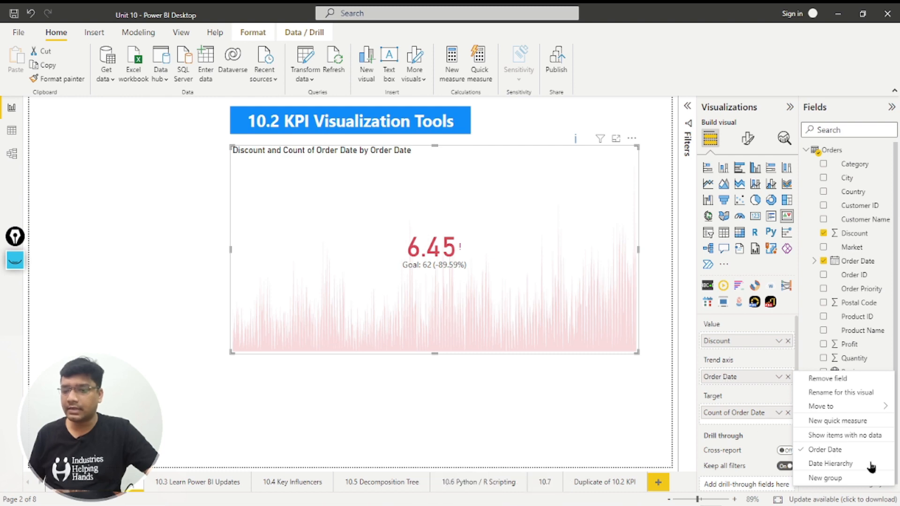
pyautogui.click(839, 464)
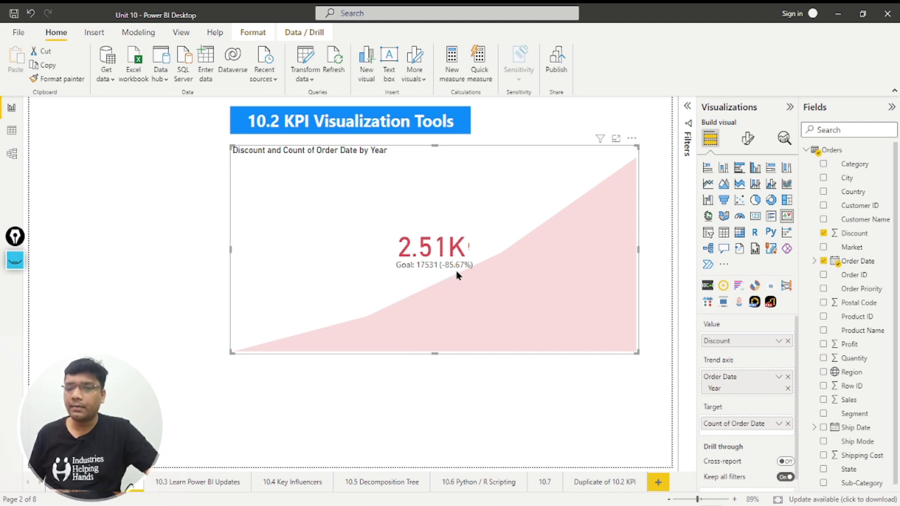
# - Add a separate slicer for Order Date and place it beside the KPI visual, near the page's upper edge
pyautogui.click(121, 193)
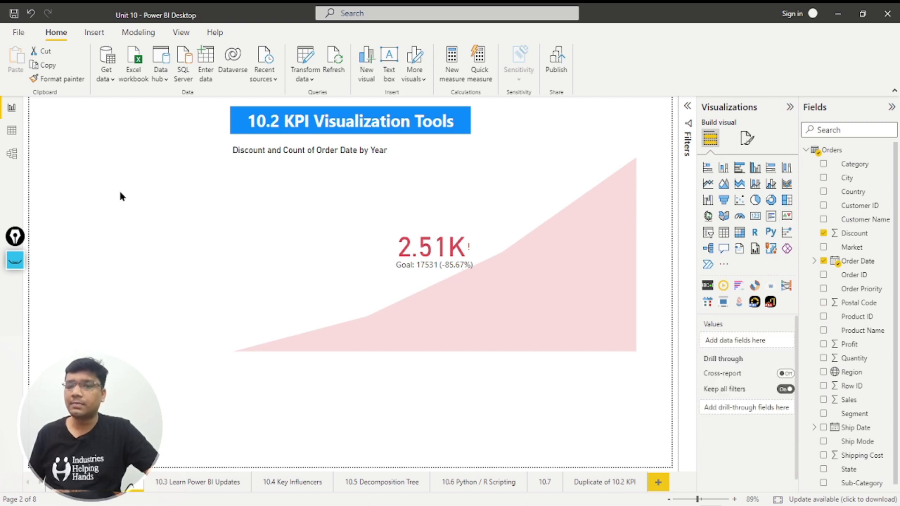
pyautogui.click(707, 232)
pyautogui.moveTo(169, 458); pyautogui.dragTo(84, 207)
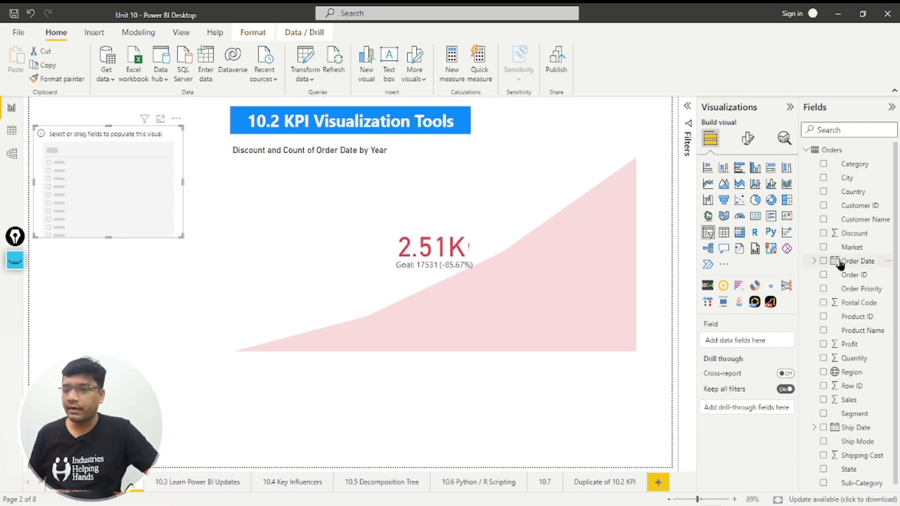
pyautogui.moveTo(839, 261); pyautogui.dragTo(740, 345)
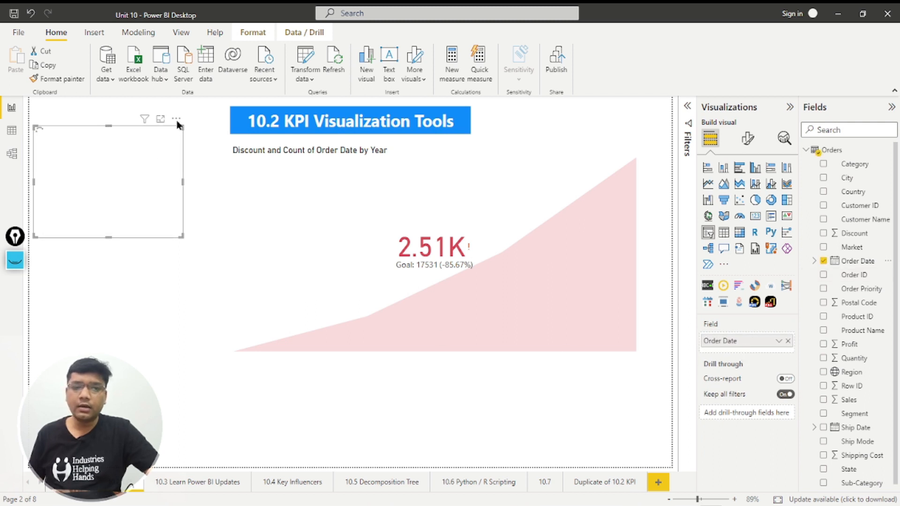
# - Change the Order Date slicer to the List style and enlarge it slightly
pyautogui.click(173, 135)
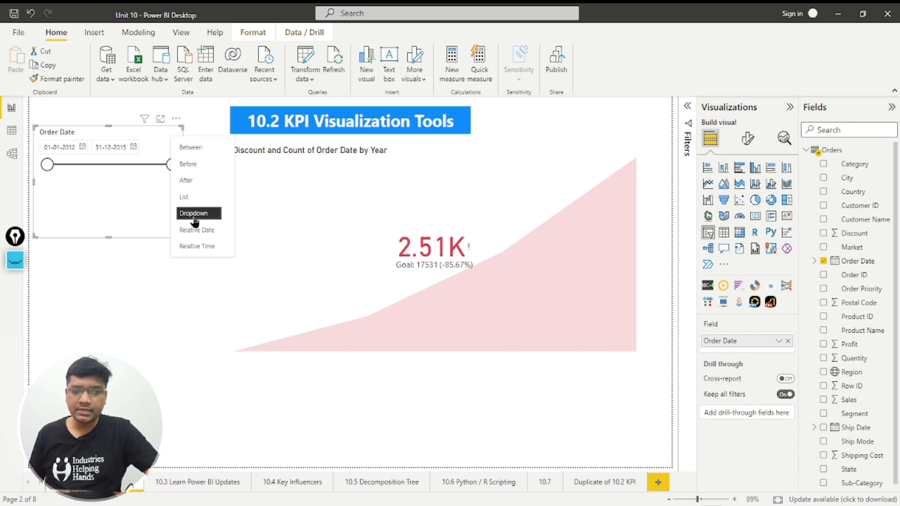
pyautogui.click(192, 198)
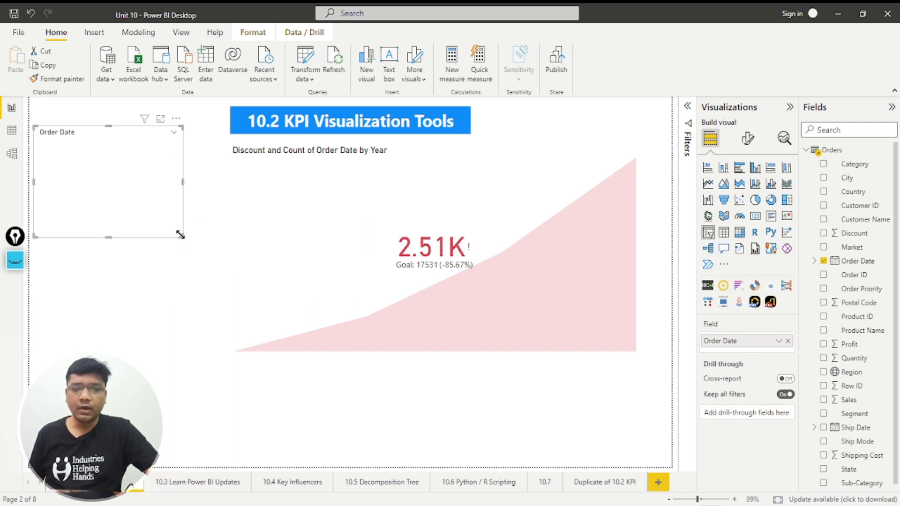
pyautogui.moveTo(181, 236); pyautogui.dragTo(191, 246)
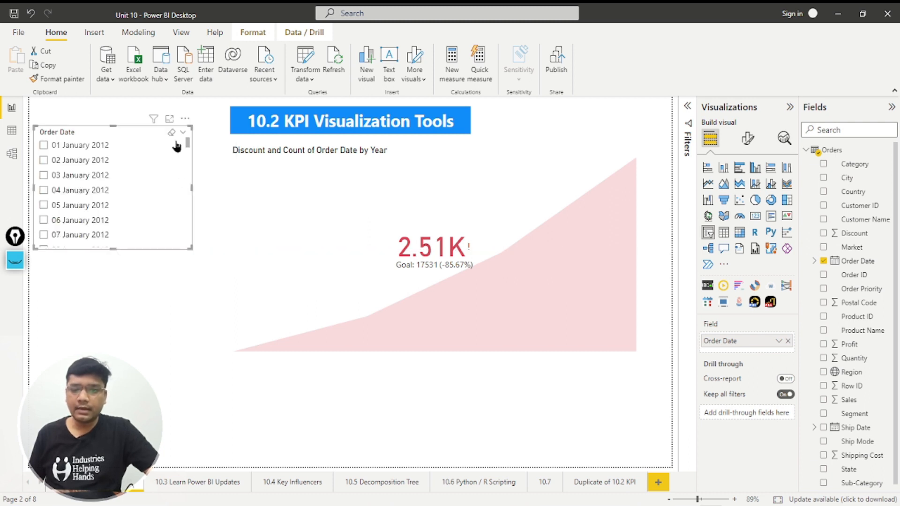
# - Switch the slicer's Order Date field to Date Hierarchy and shrink the slicer around the list of years
pyautogui.rightClick(733, 342)
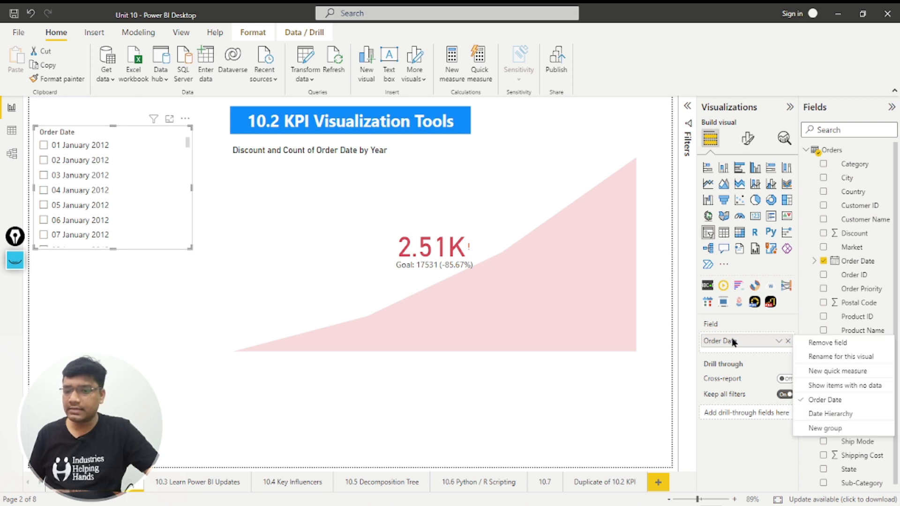
pyautogui.click(832, 416)
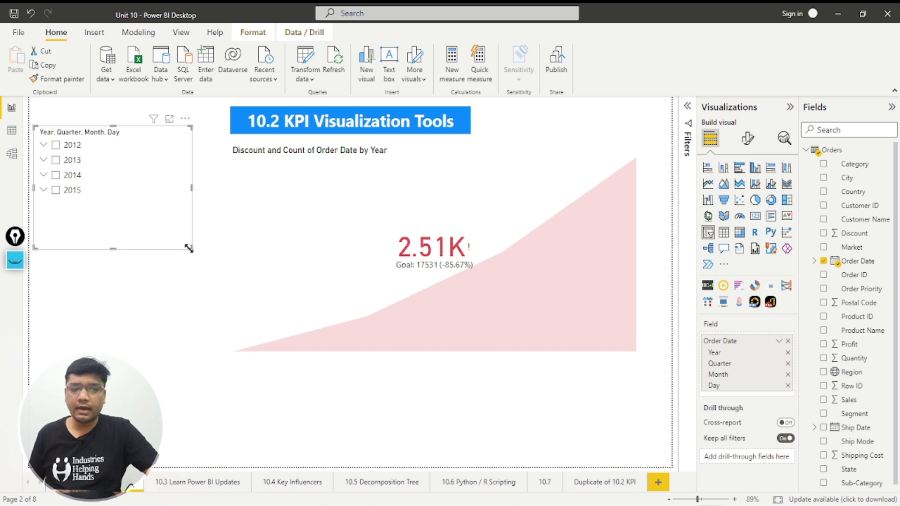
pyautogui.moveTo(190, 247); pyautogui.dragTo(161, 217)
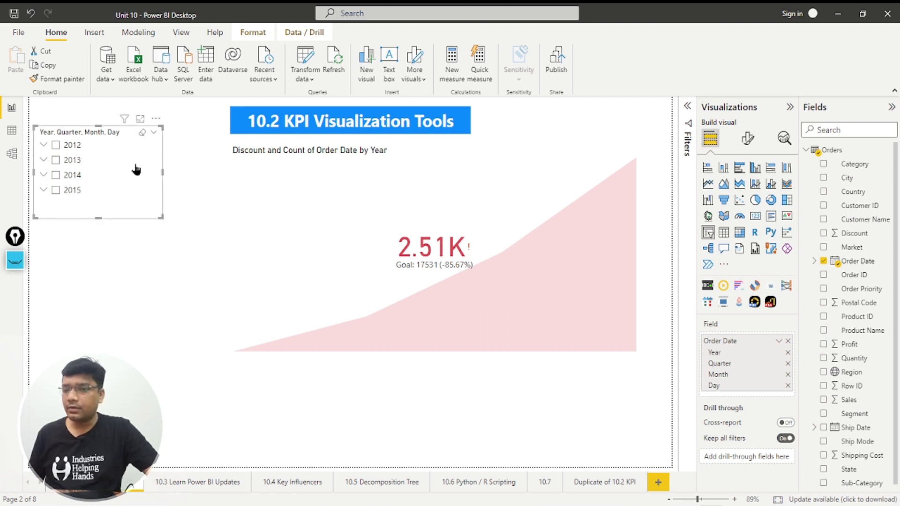
# - Move the date slicer slightly closer to the KPI visual and place a new table visual beneath it
pyautogui.moveTo(126, 170); pyautogui.dragTo(157, 169)
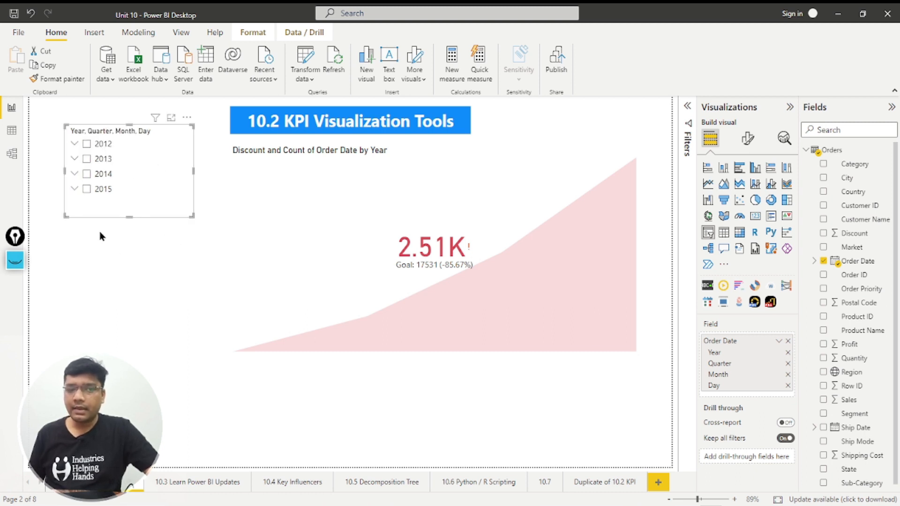
pyautogui.click(95, 287)
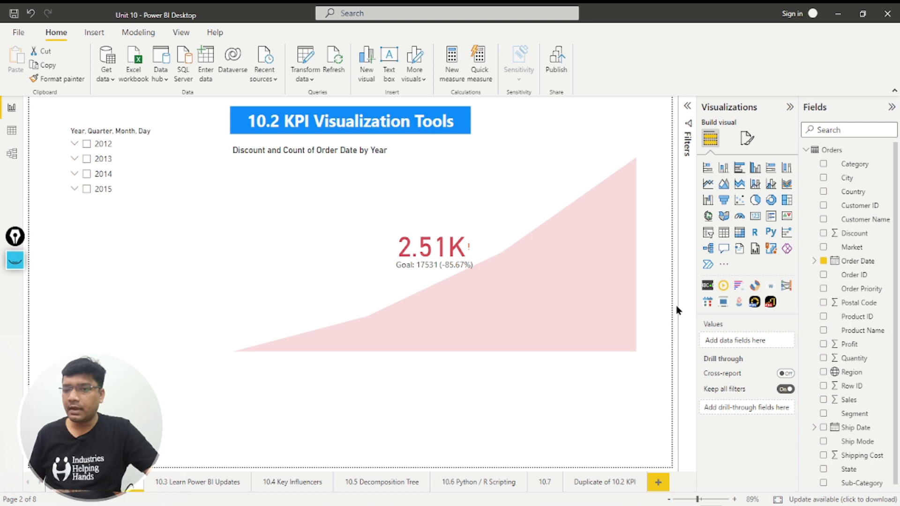
pyautogui.click(723, 233)
pyautogui.moveTo(104, 441); pyautogui.dragTo(82, 300)
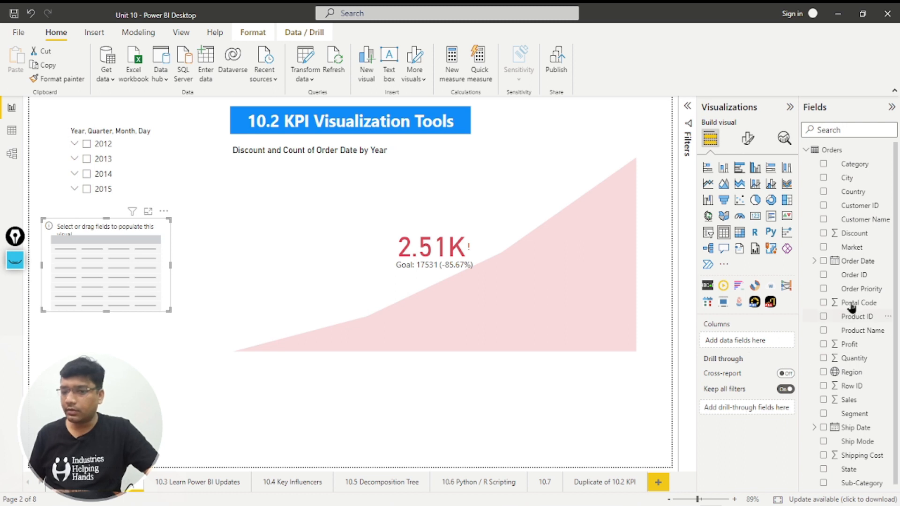
# - Fill the table with Order Date's Year and Quarter levels plus Discount, and move it slightly further below the slicer
pyautogui.moveTo(853, 274); pyautogui.dragTo(741, 351)
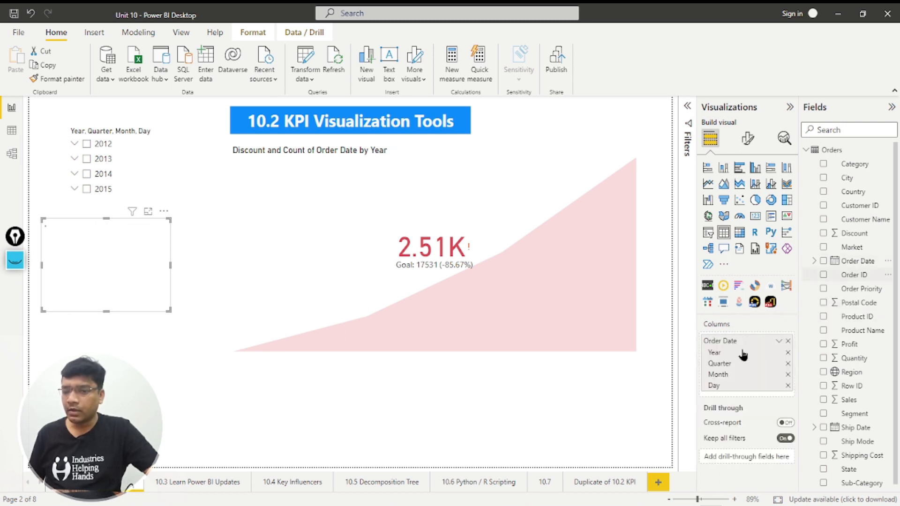
pyautogui.click(788, 364)
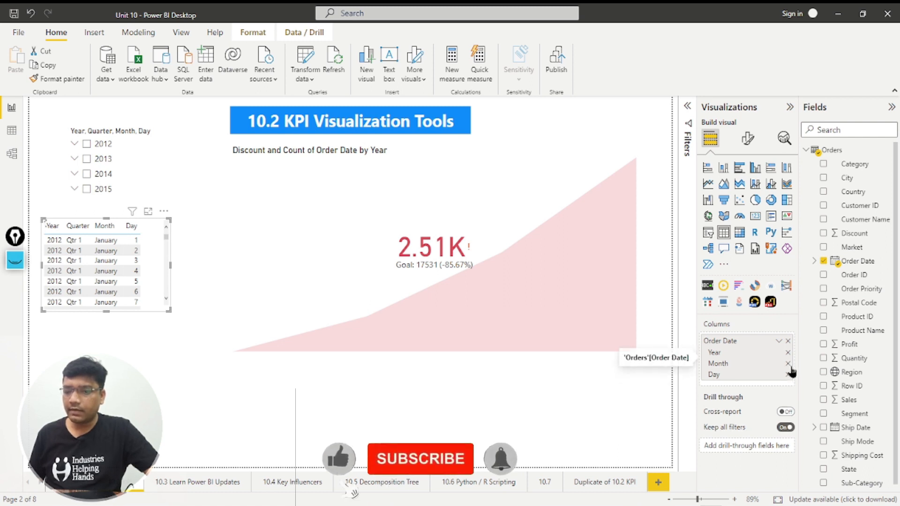
pyautogui.click(788, 374)
pyautogui.click(787, 364)
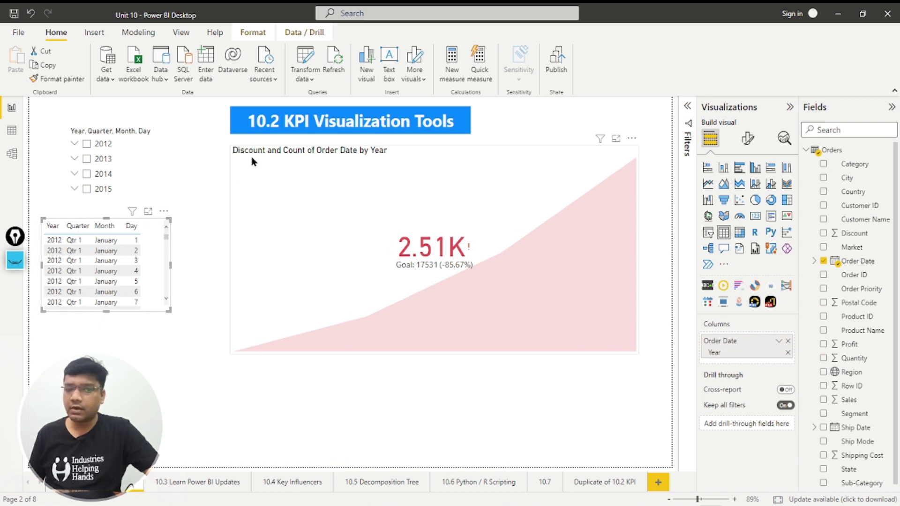
pyautogui.moveTo(852, 233); pyautogui.dragTo(760, 368)
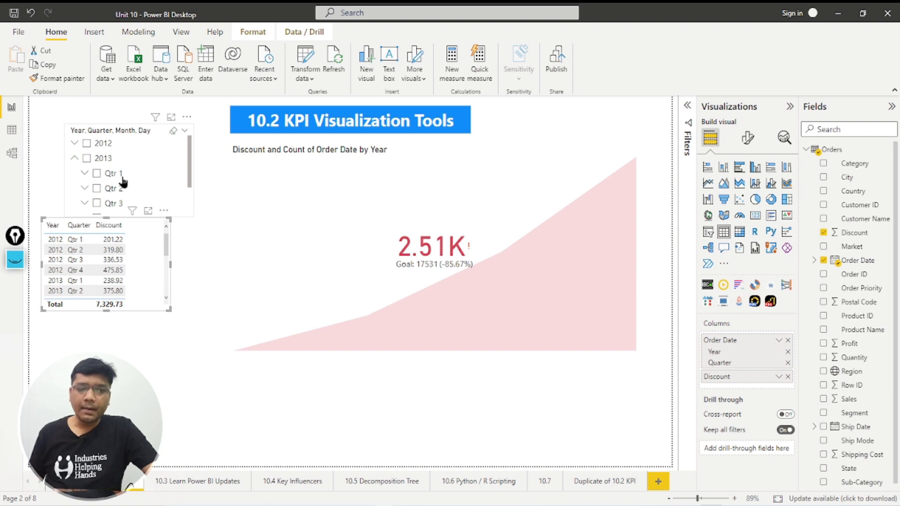
pyautogui.moveTo(151, 299); pyautogui.dragTo(165, 326)
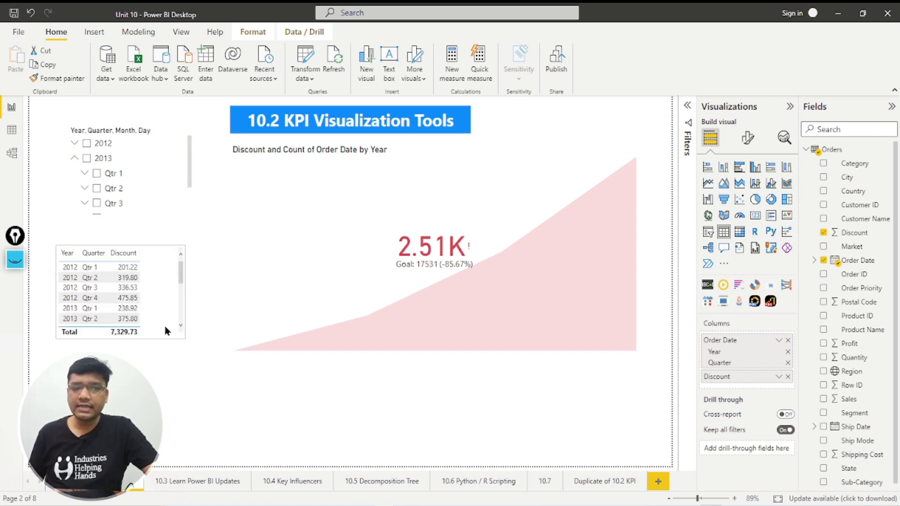
# - Filter the page to Qtr 1 of 2013 and Qtr 1 of 2014 with the date slicer
pyautogui.click(97, 174)
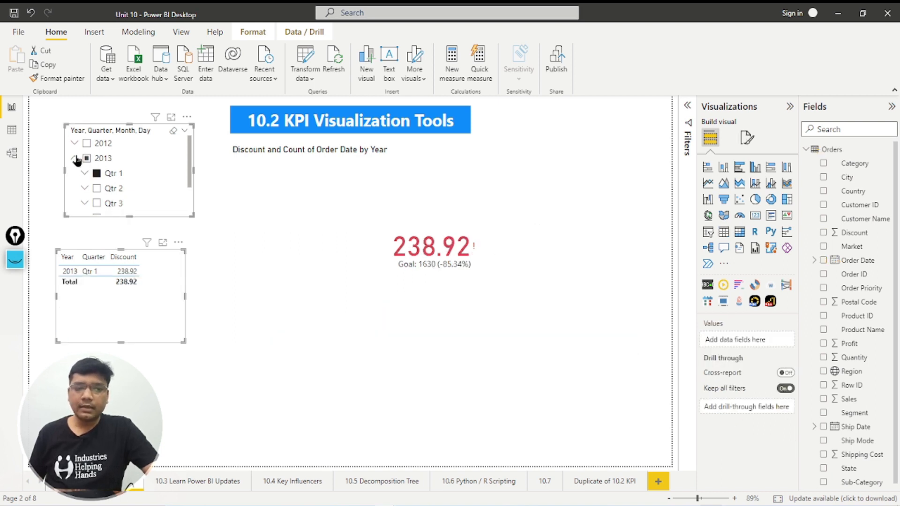
pyautogui.click(77, 159)
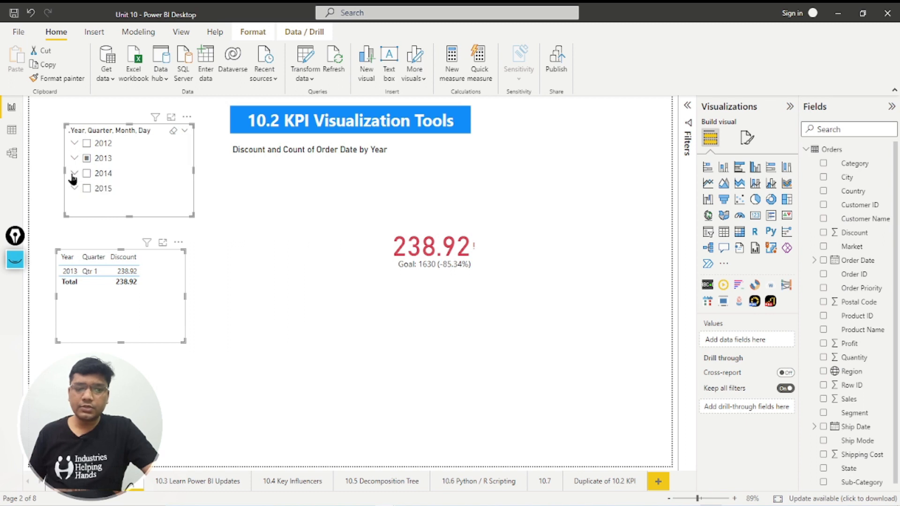
pyautogui.click(96, 189)
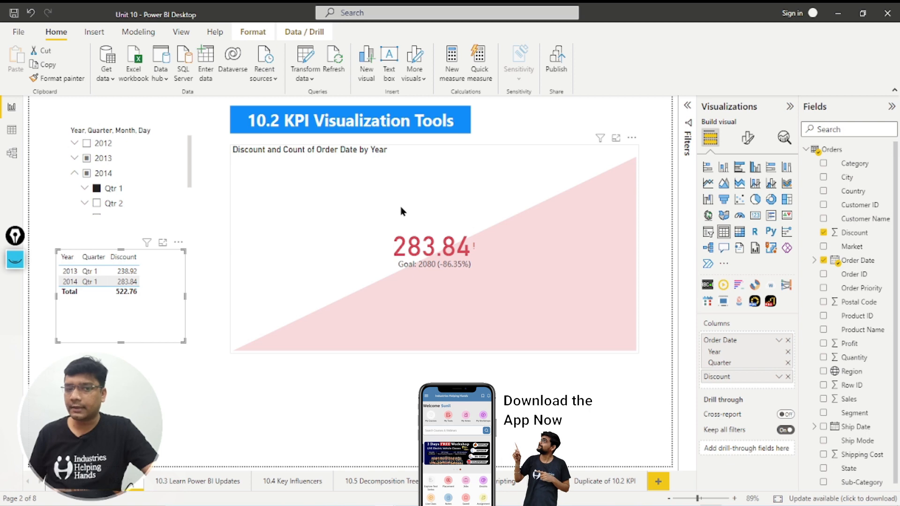
pyautogui.click(725, 264)
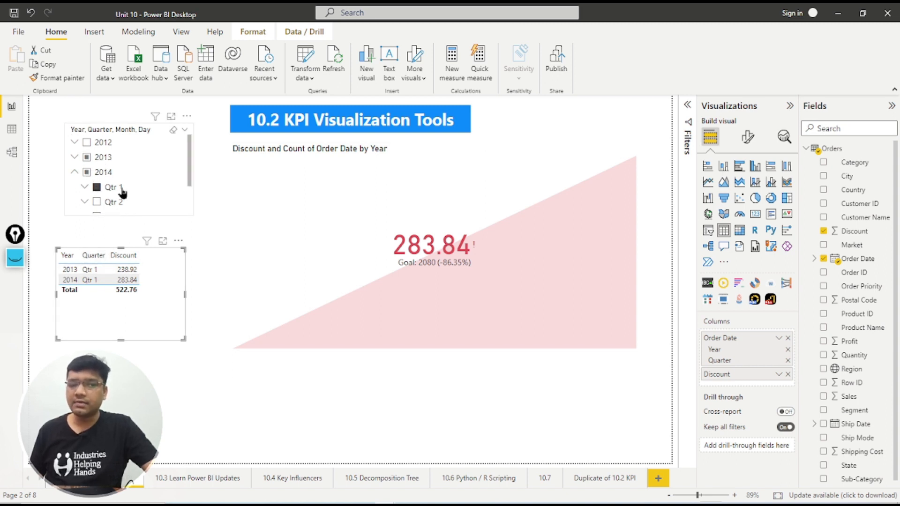
pyautogui.scroll(-1, 120, 194)
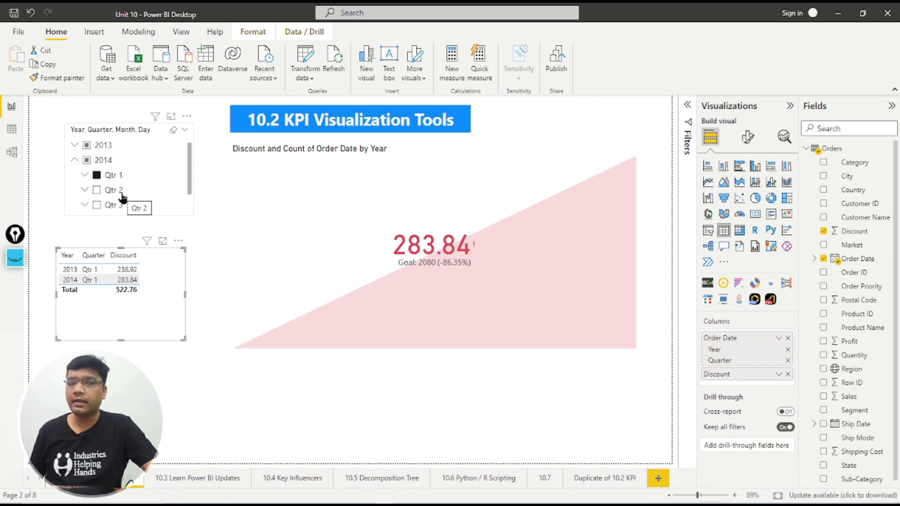